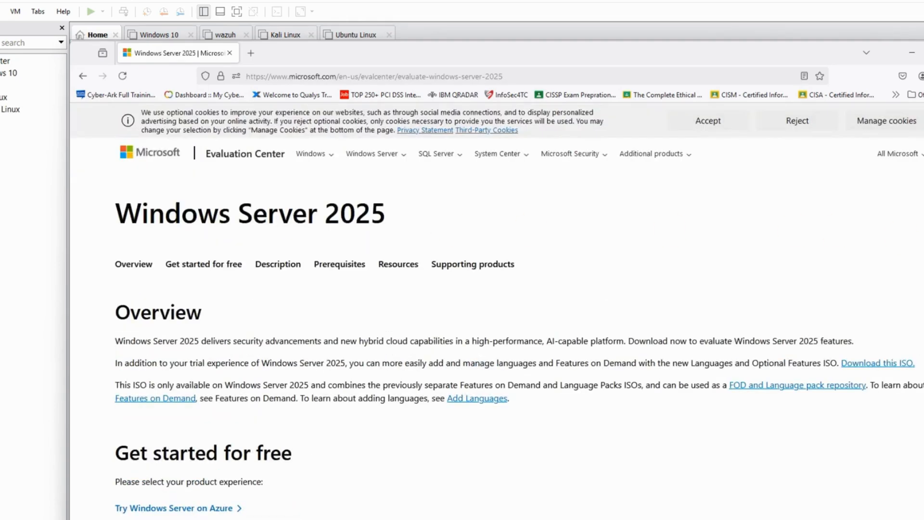
Step: Open the Windows Server 2025 free trial registration page and scroll through its form
scroll(159, 409, "down", 2)
left_click(161, 429)
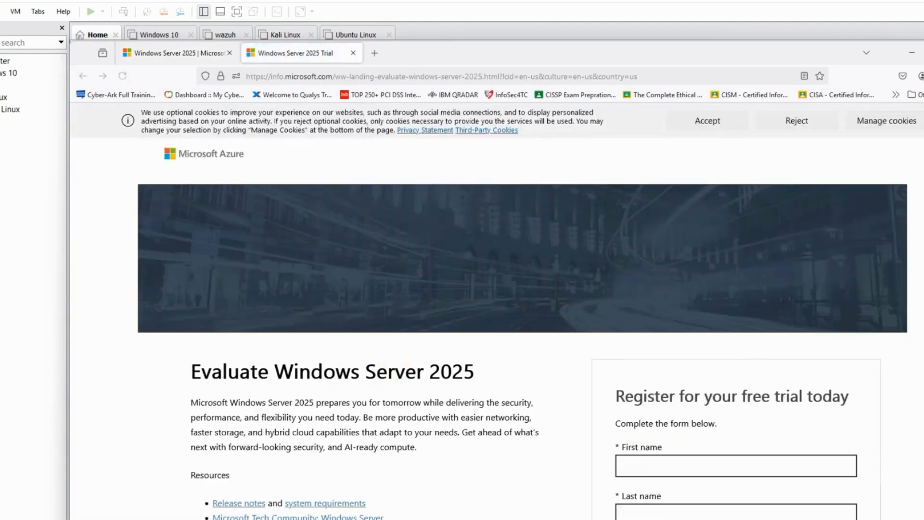
scroll(665, 436, "down", 10)
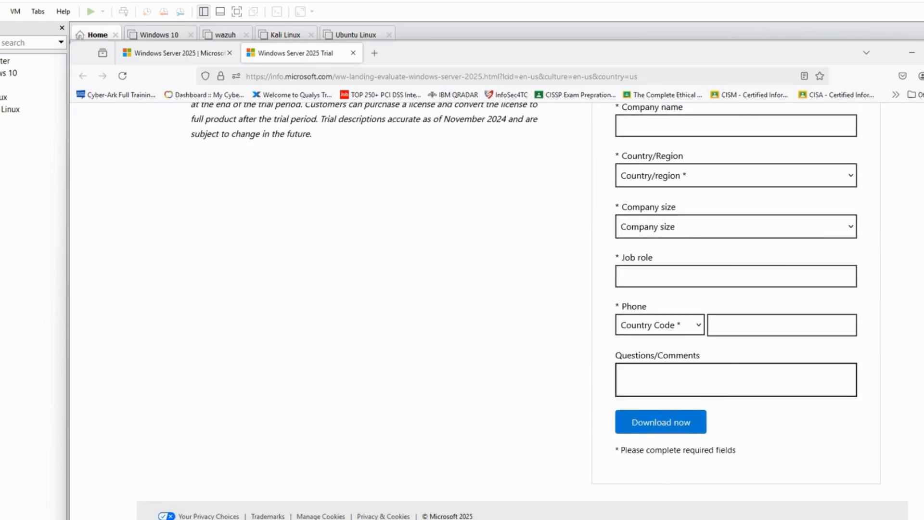
Step: Switch to VMware Workstation and start the New Virtual Machine Wizard with the Typical configuration
key("alt+Tab")
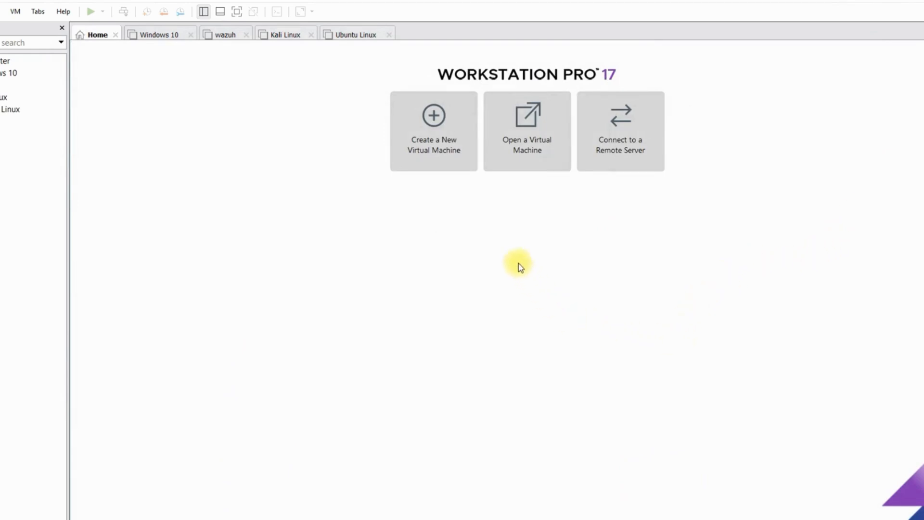
left_click(444, 152)
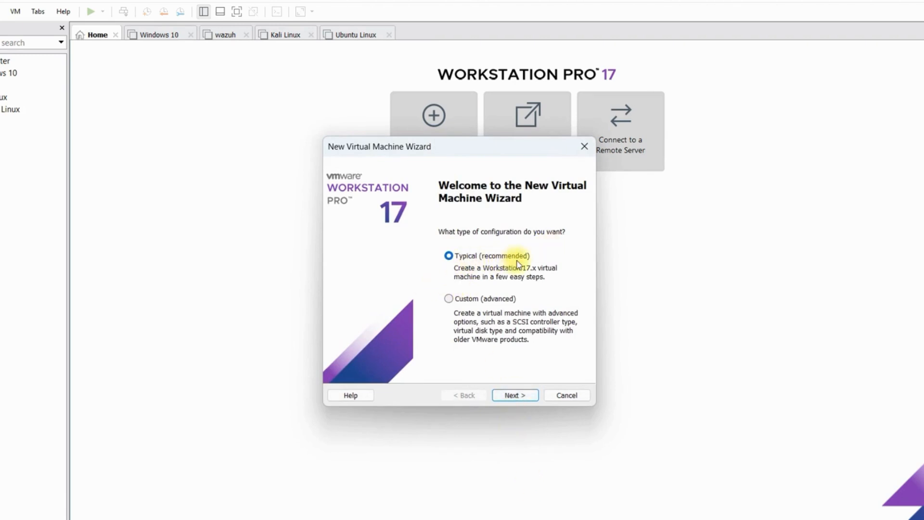
left_click(519, 399)
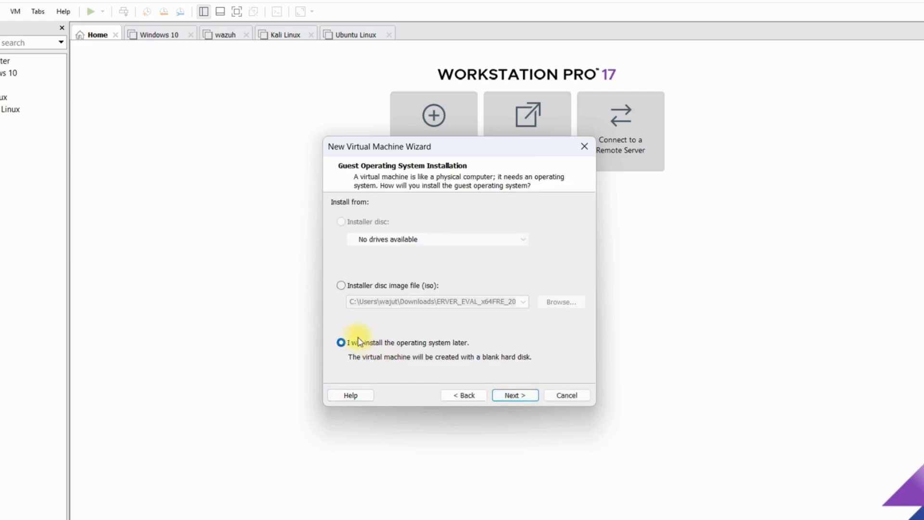
left_click(341, 286)
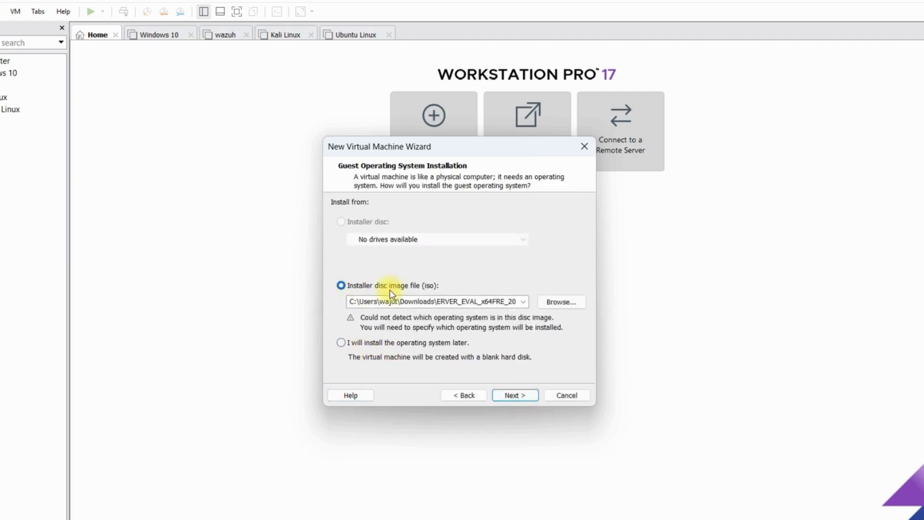
left_click(571, 306)
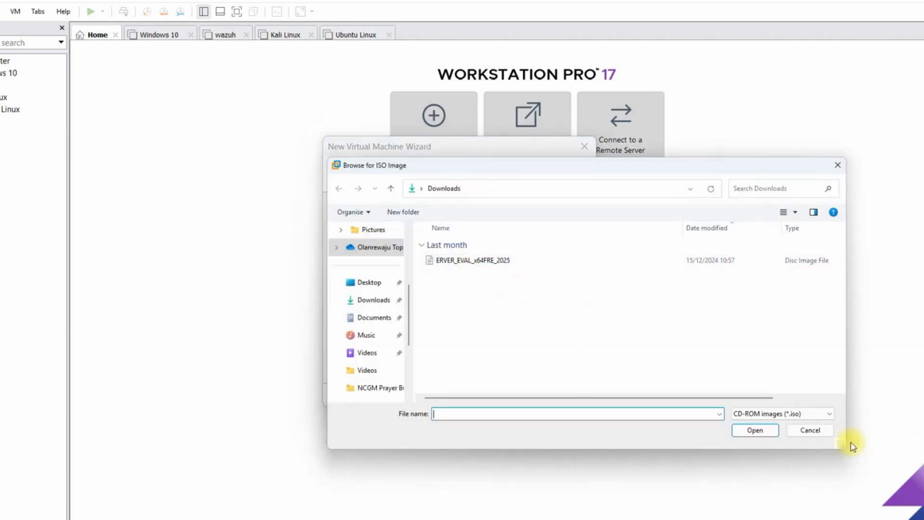
left_click(831, 433)
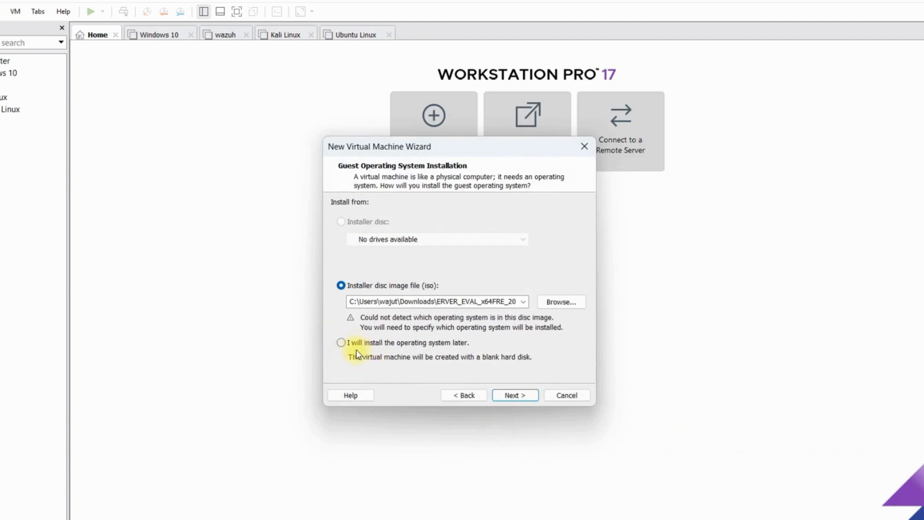
Step: Choose to install the operating system later and set the guest OS to Microsoft Windows, version Windows Server 2022
left_click(341, 345)
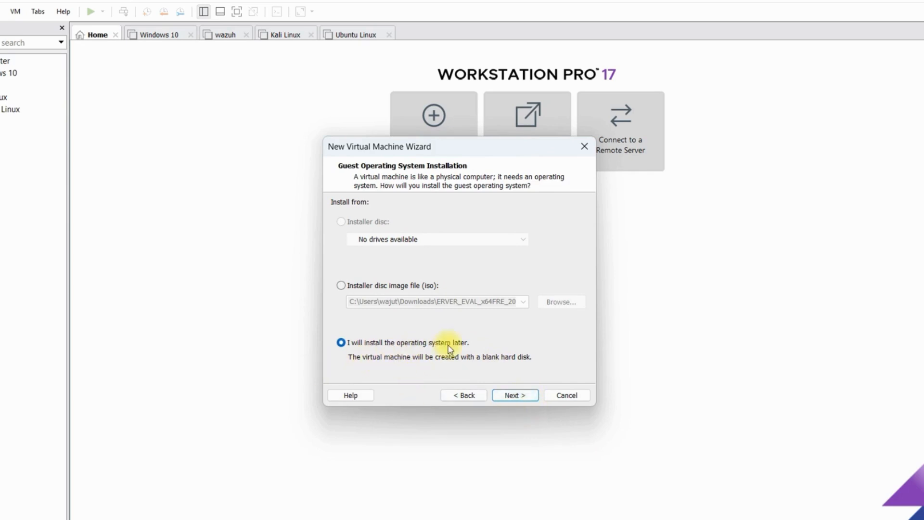
left_click(519, 398)
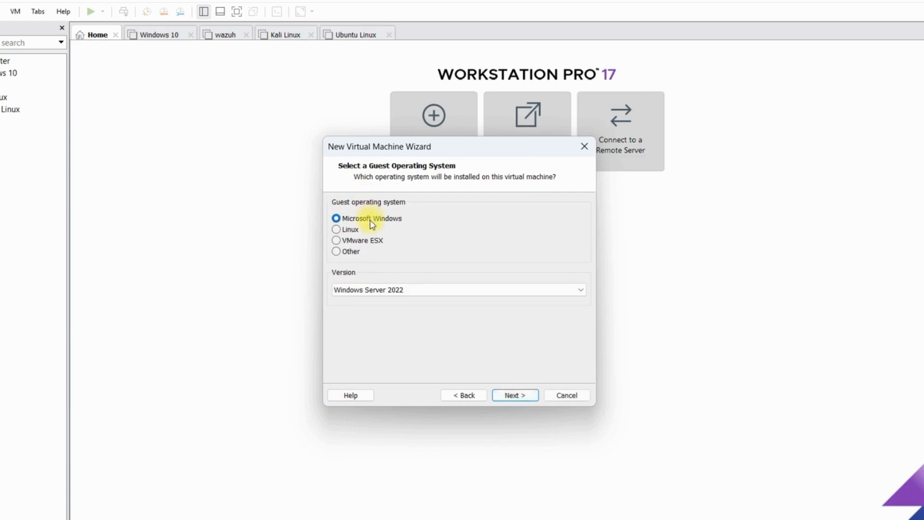
left_click(422, 289)
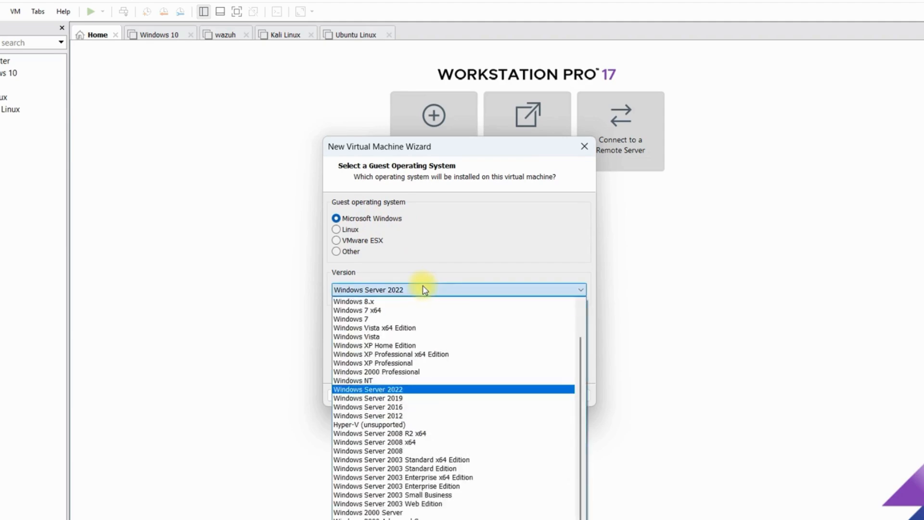
left_click(425, 390)
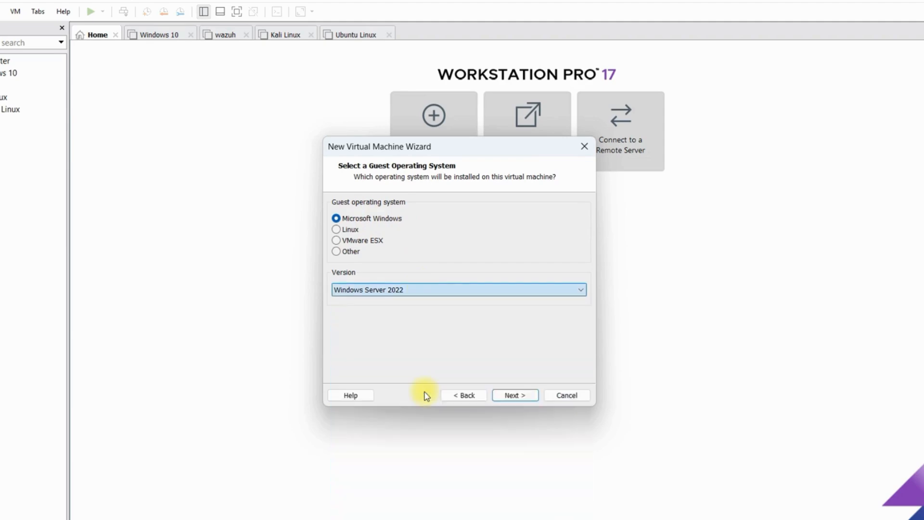
left_click(514, 395)
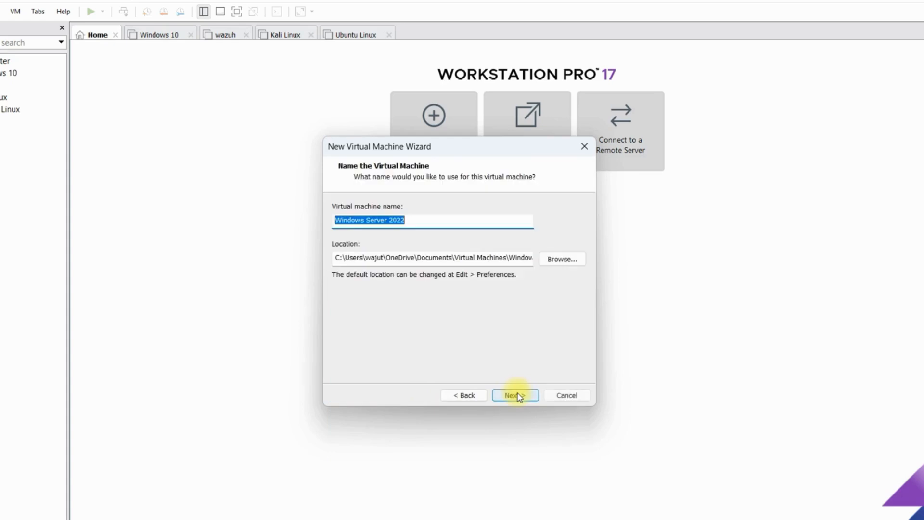
Step: Name the virtual machine winserver25
left_click(427, 227)
left_click_drag(417, 220, 18, 219)
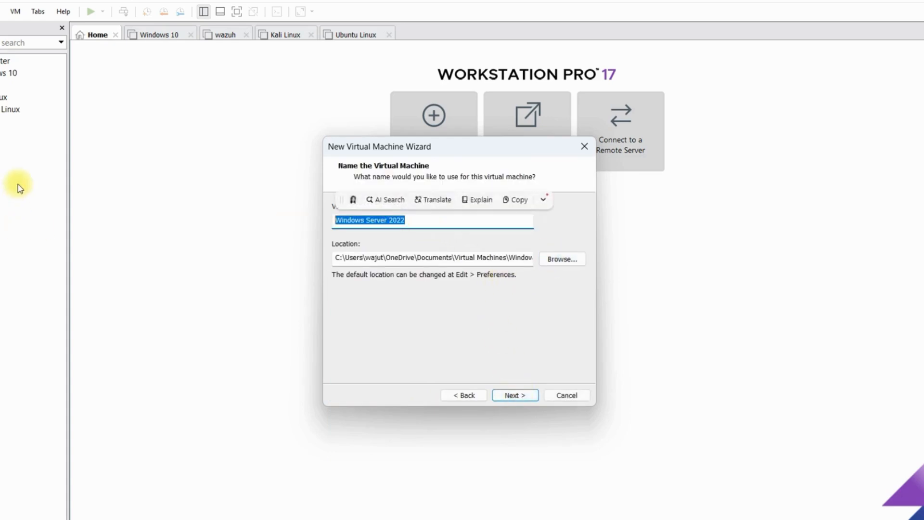
type("winserver25")
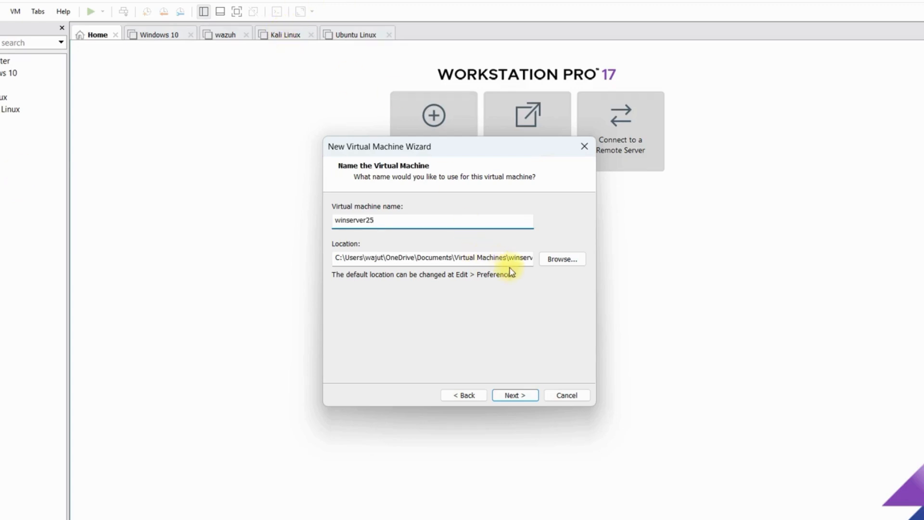
Step: Set the virtual machine location to a new winserver25 folder created inside C:\VMs
left_click(559, 265)
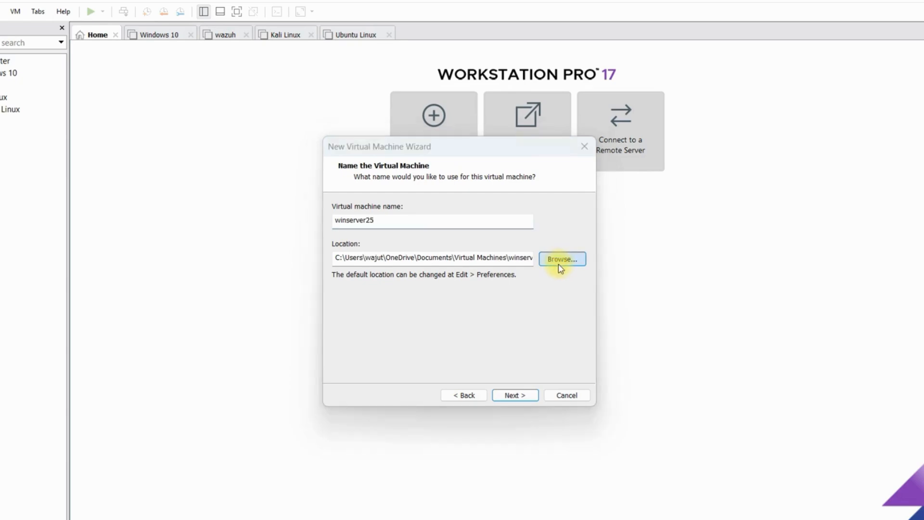
scroll(432, 326, "down", 5)
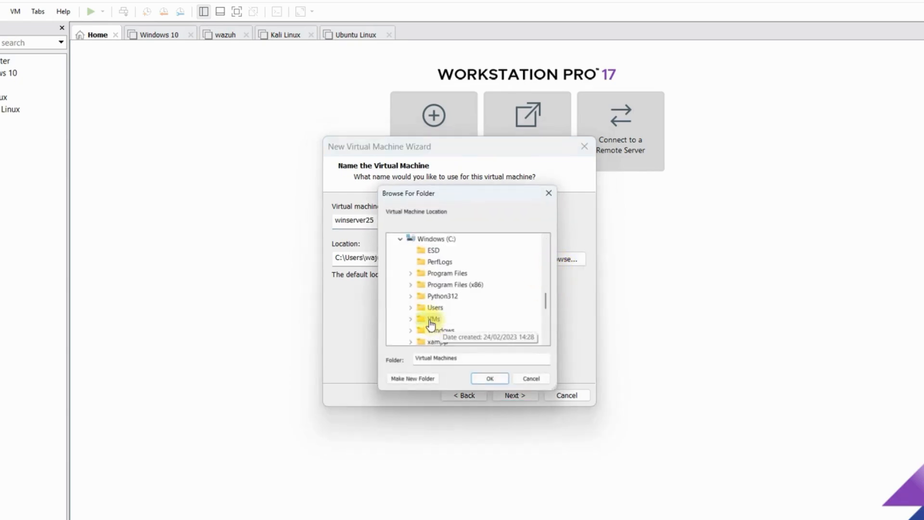
double_click(431, 321)
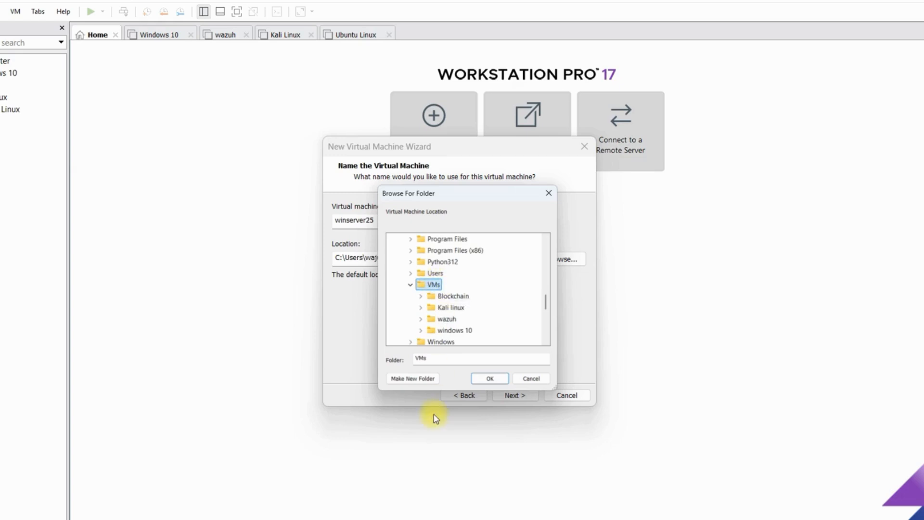
left_click(417, 380)
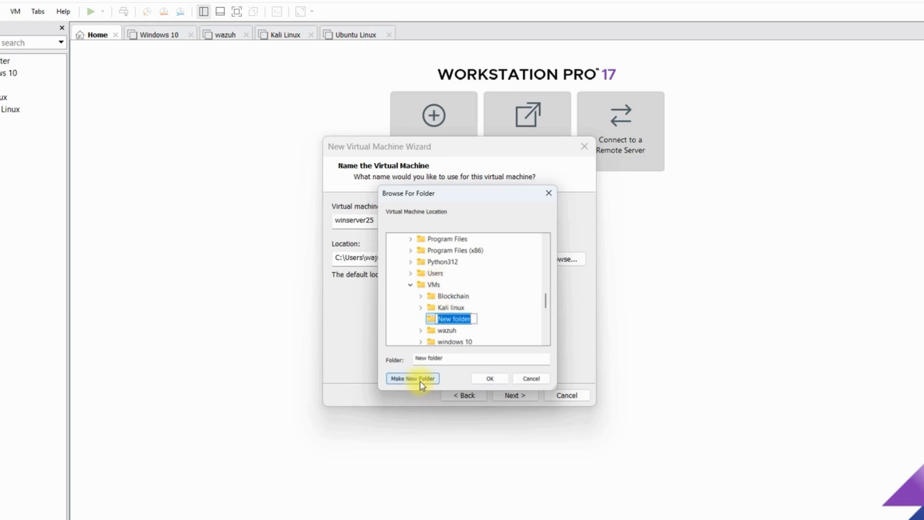
type("winserver25")
key("Return")
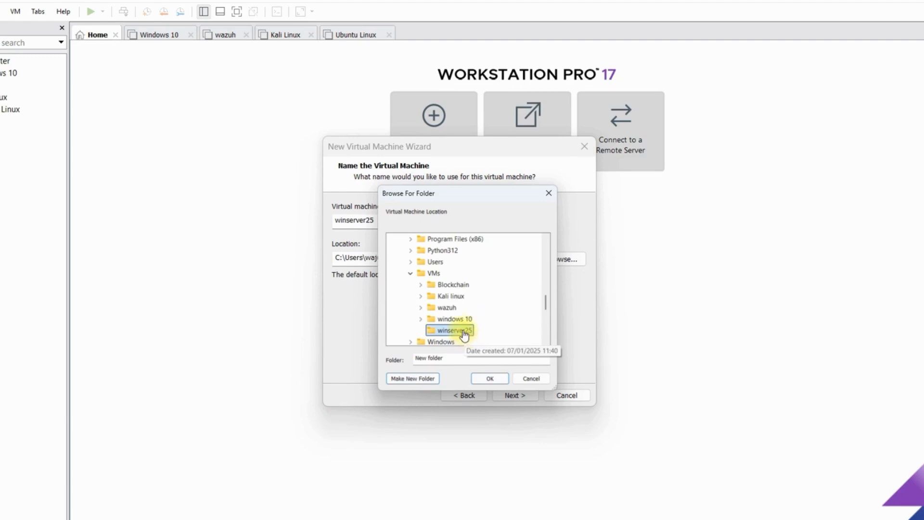
left_click(489, 378)
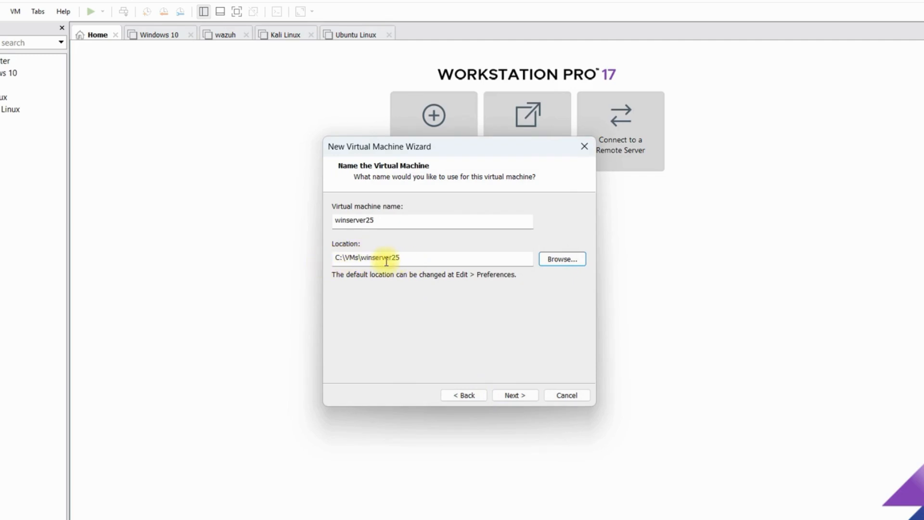
left_click(508, 397)
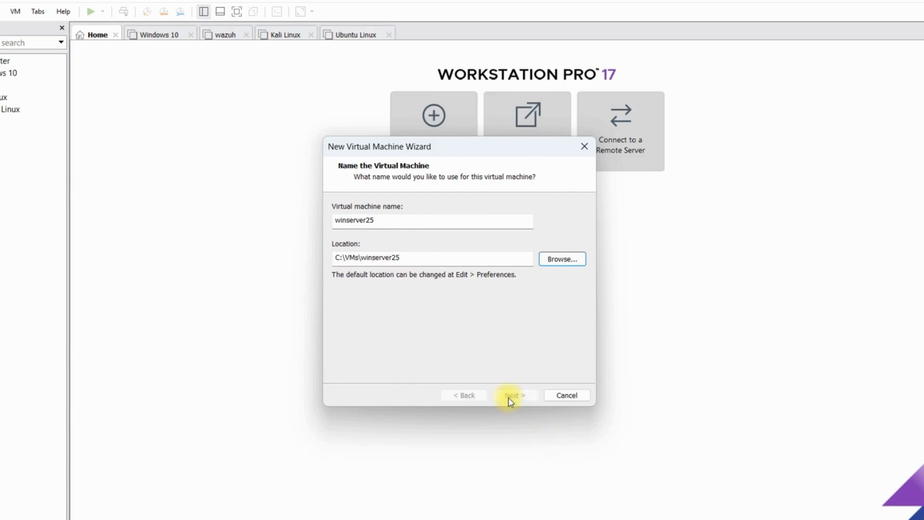
Step: Accept a 60 GB maximum disk size stored as a single file and continue to the summary
left_click(351, 259)
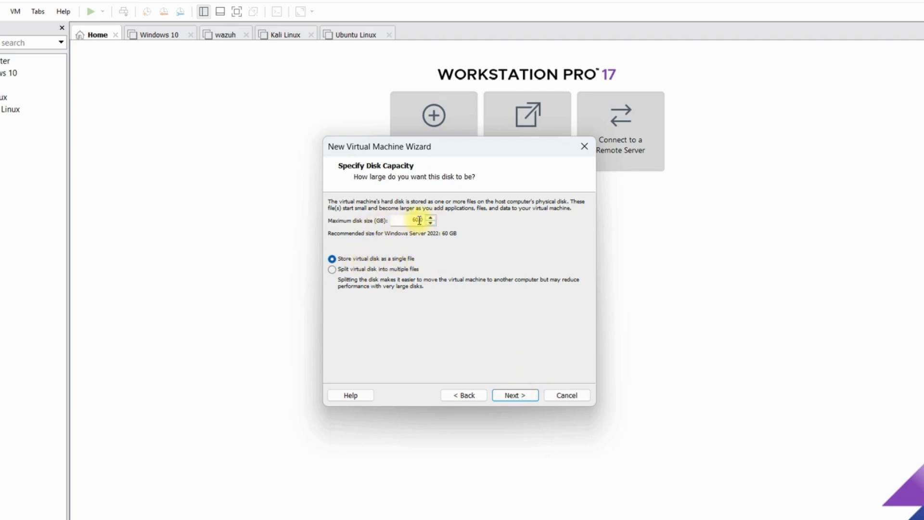
left_click(520, 396)
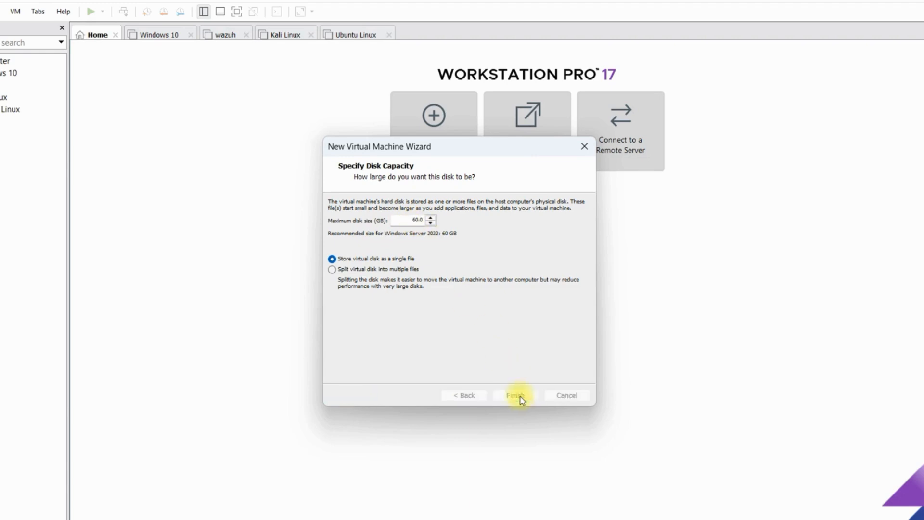
left_click(528, 395)
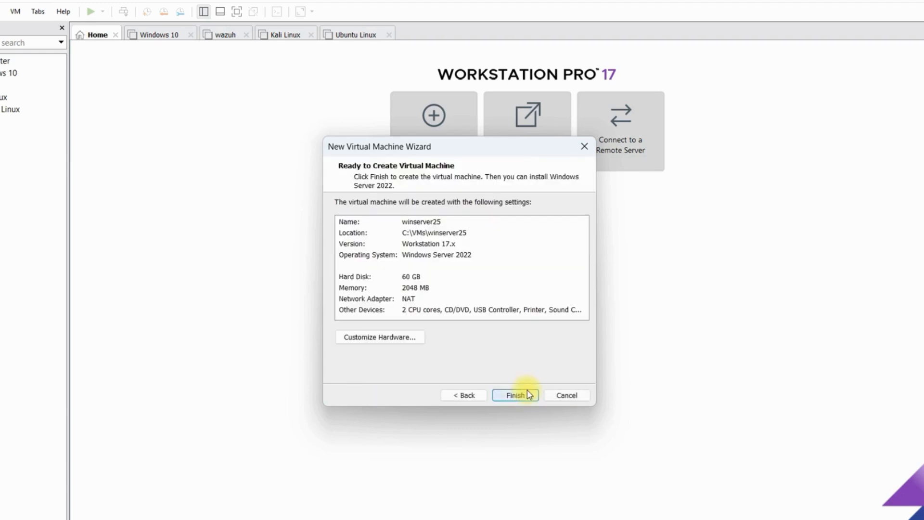
Step: Customize the hardware, setting the network adapter to the custom virtual network VMnet8 (NAT)
left_click(377, 338)
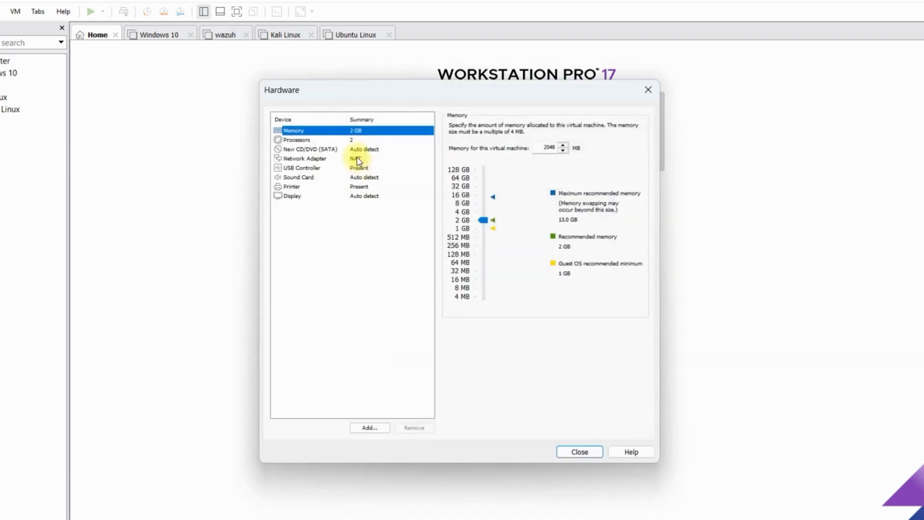
left_click(360, 159)
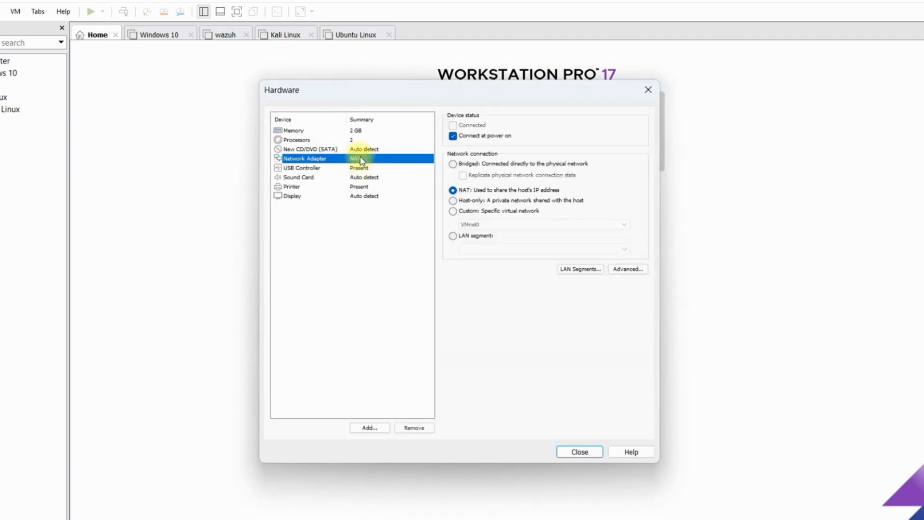
left_click(468, 213)
left_click(486, 225)
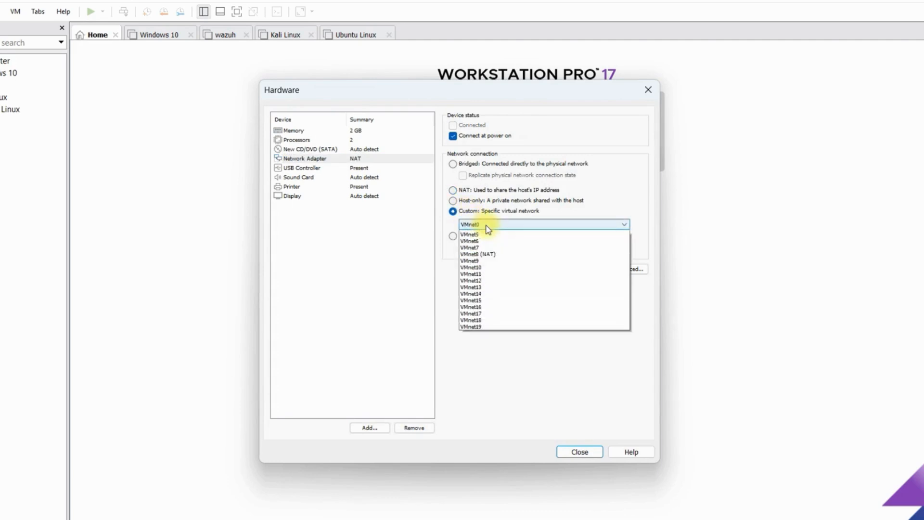
left_click(496, 284)
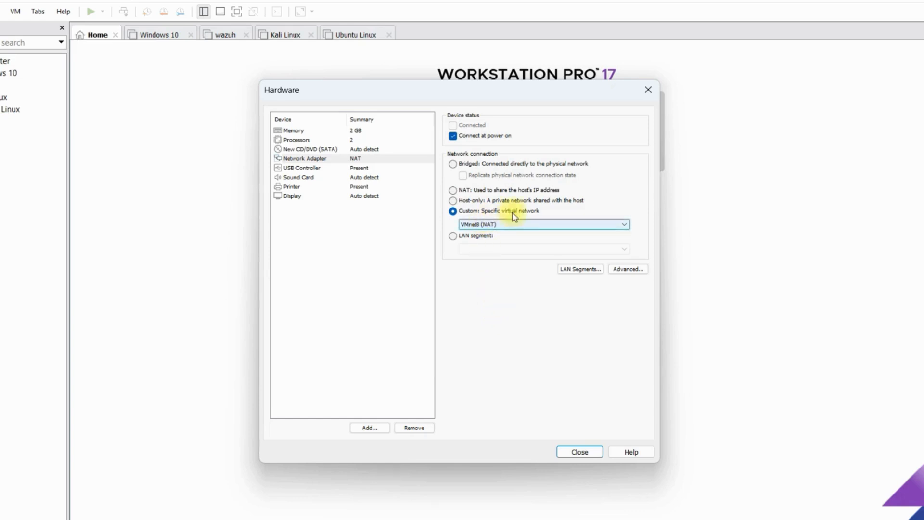
left_click(355, 158)
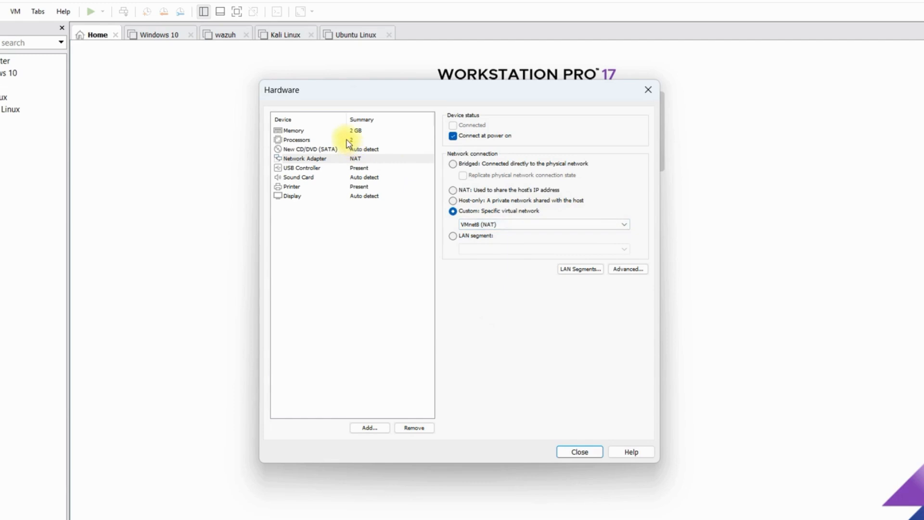
Step: Attach the downloaded Windows Server 2025 evaluation ISO from Downloads to the CD/DVD drive and finish creating the virtual machine
left_click(344, 149)
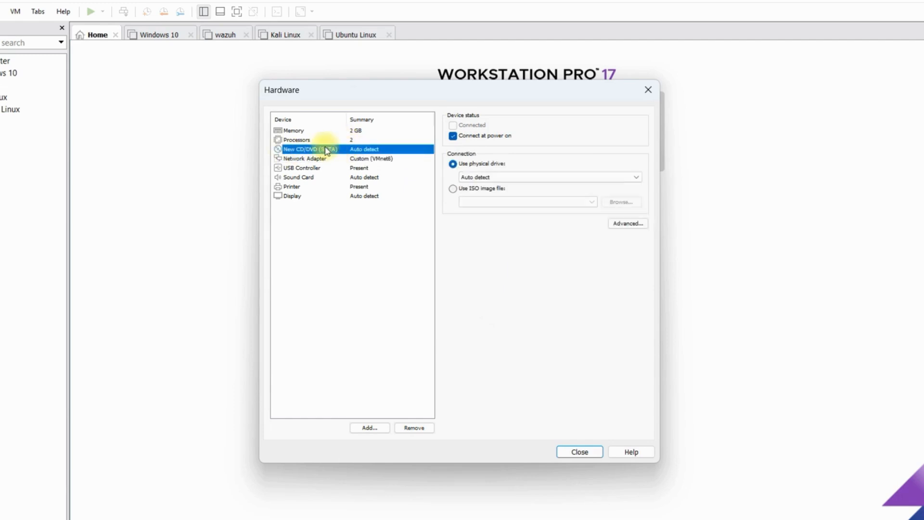
left_click(484, 189)
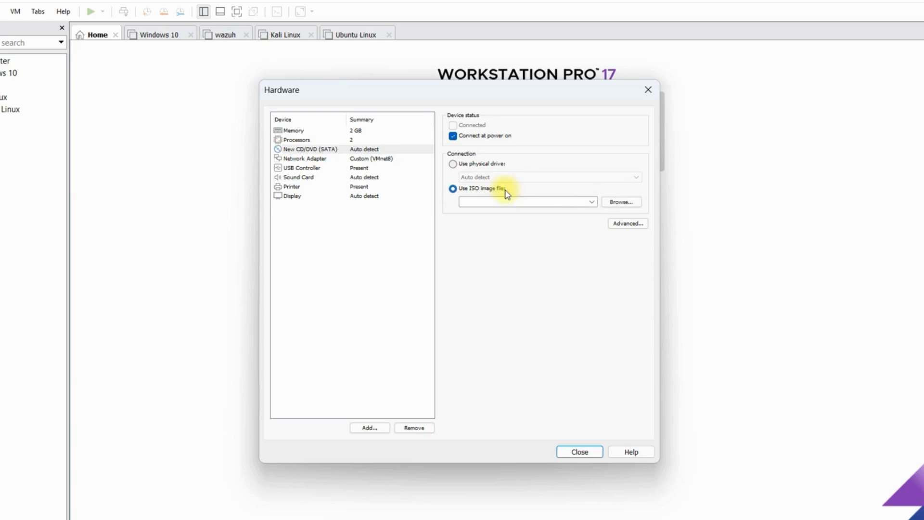
left_click(620, 208)
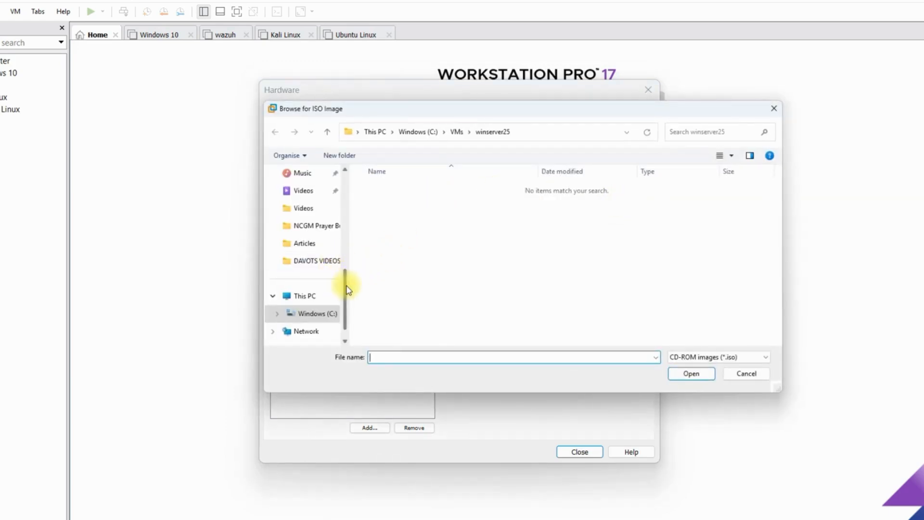
left_click_drag(347, 284, 349, 255)
left_click(317, 226)
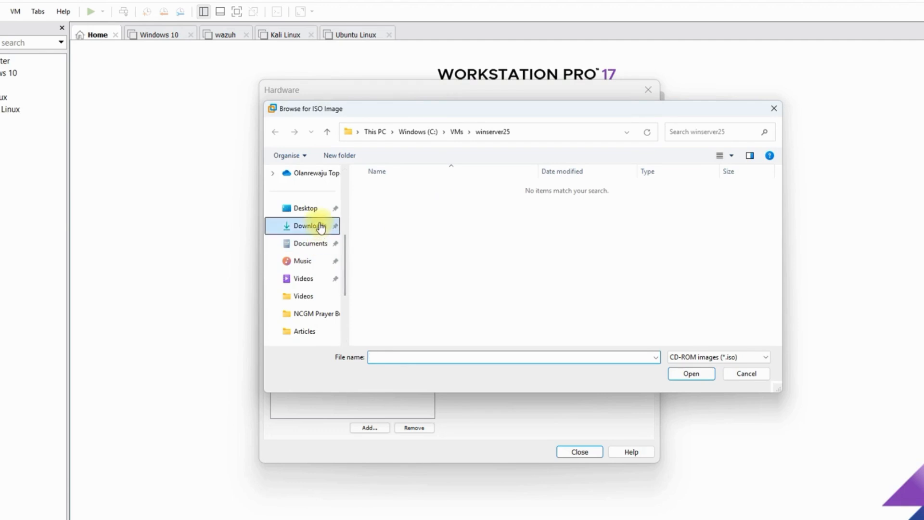
left_click(434, 203)
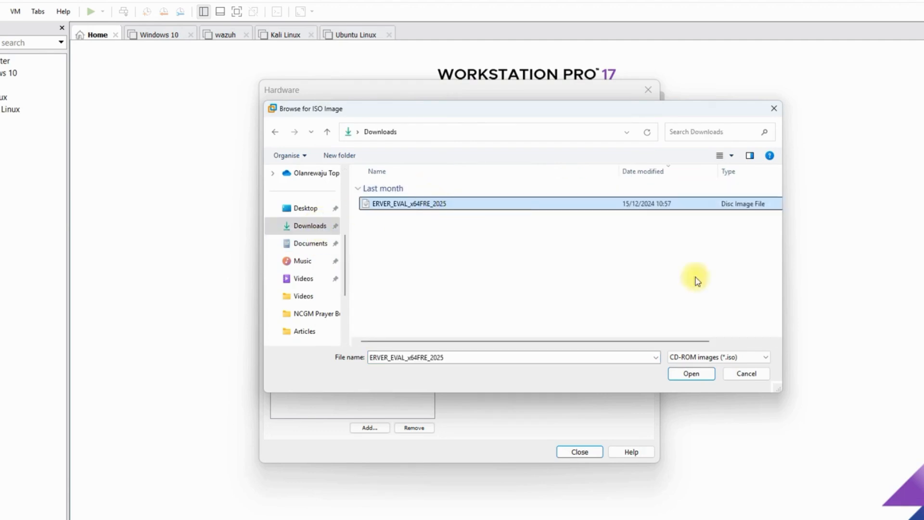
left_click(695, 374)
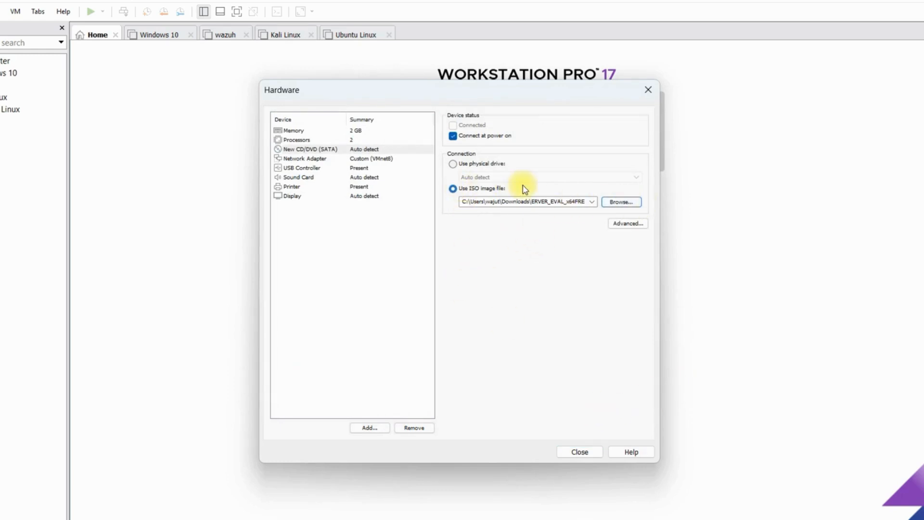
left_click(580, 452)
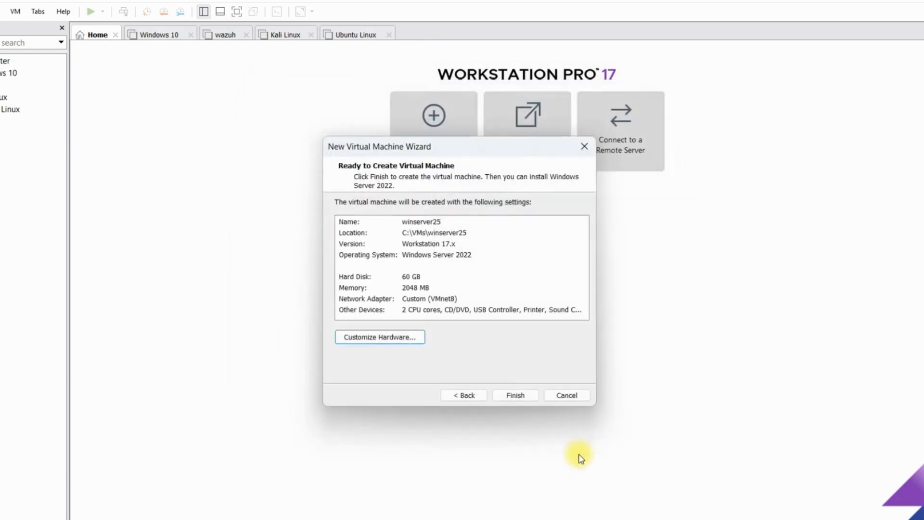
left_click(514, 395)
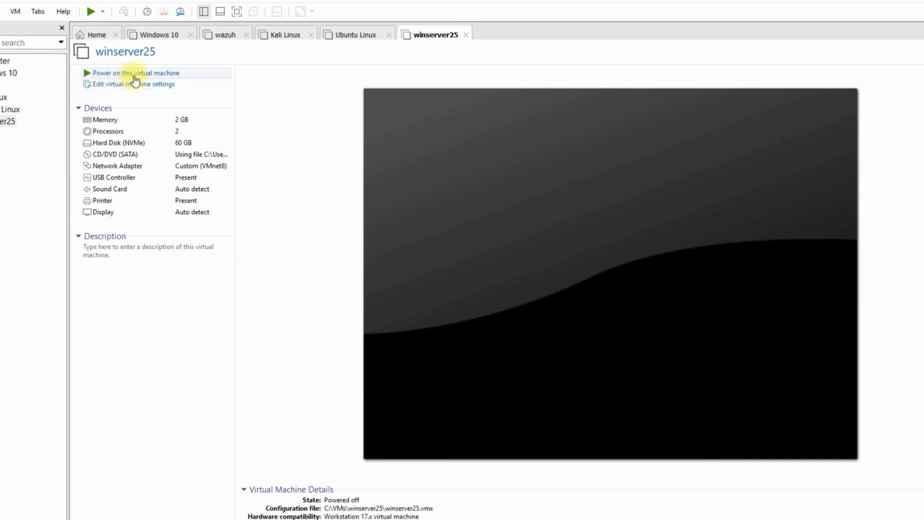
Step: Set the virtual machine's firmware type to BIOS in the advanced options and save the settings
left_click(144, 86)
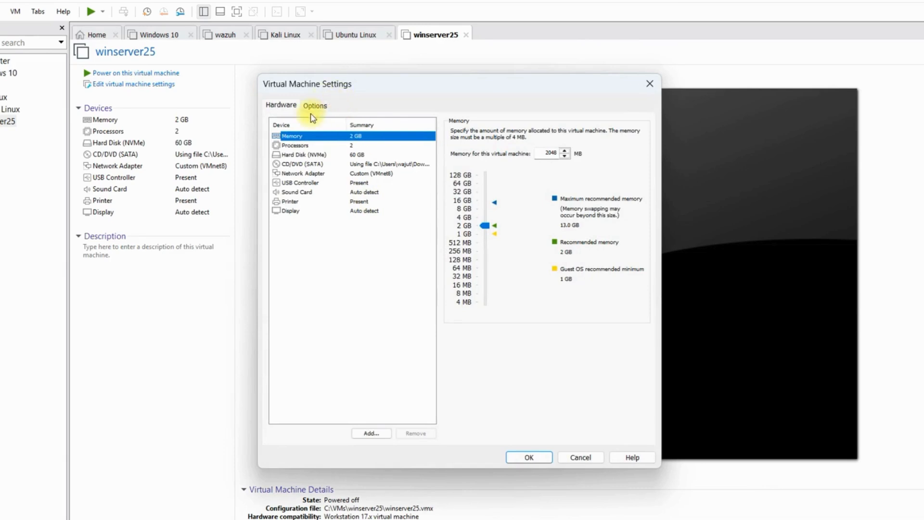
left_click(313, 107)
left_click(308, 248)
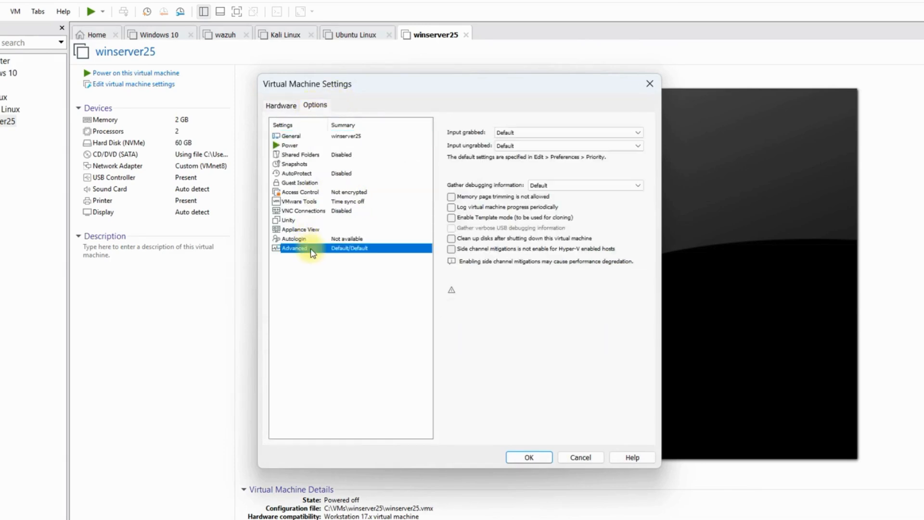
left_click(460, 307)
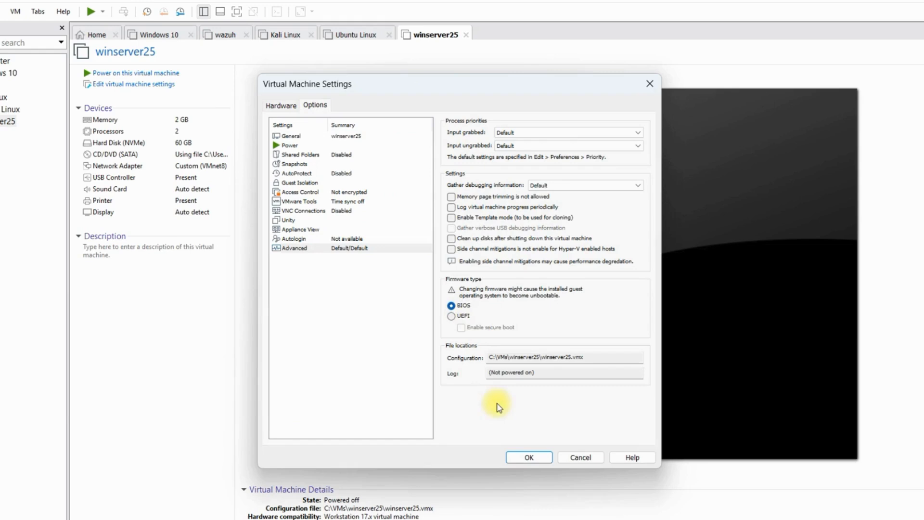
left_click(532, 458)
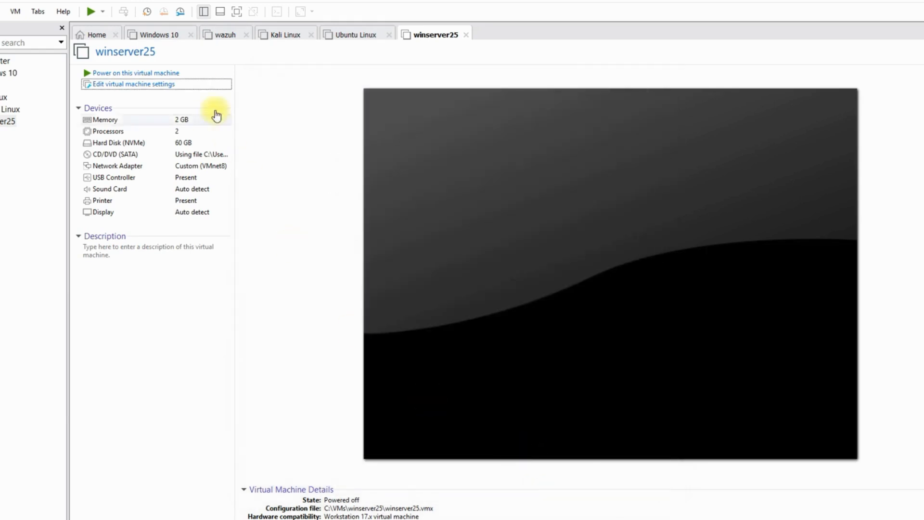
Step: Power on the virtual machine and accept the English (United States) language settings
left_click(156, 73)
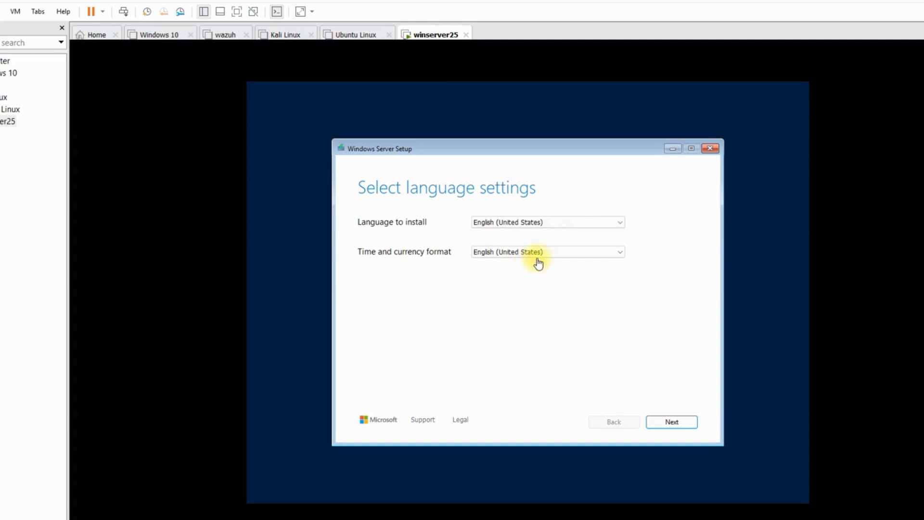
left_click(669, 423)
Step: Keep the US keyboard input method and continue setup
left_click(509, 223)
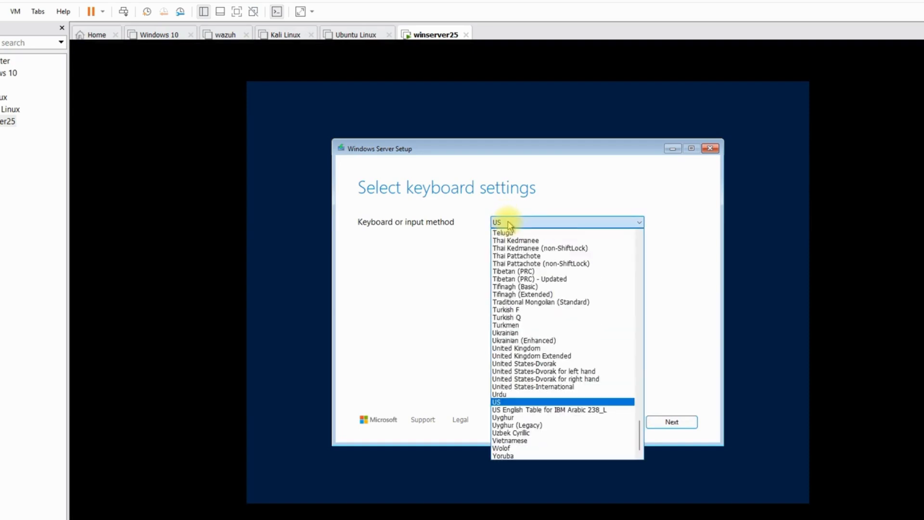
left_click(509, 224)
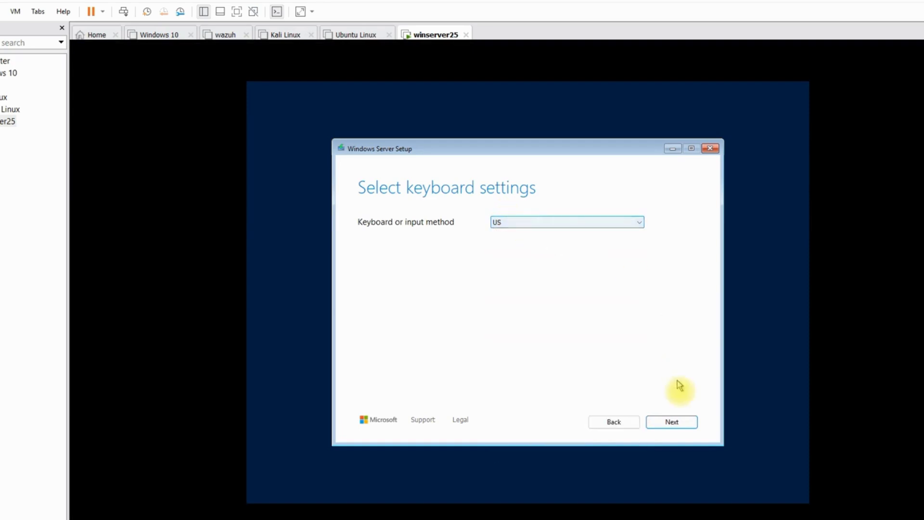
left_click(681, 422)
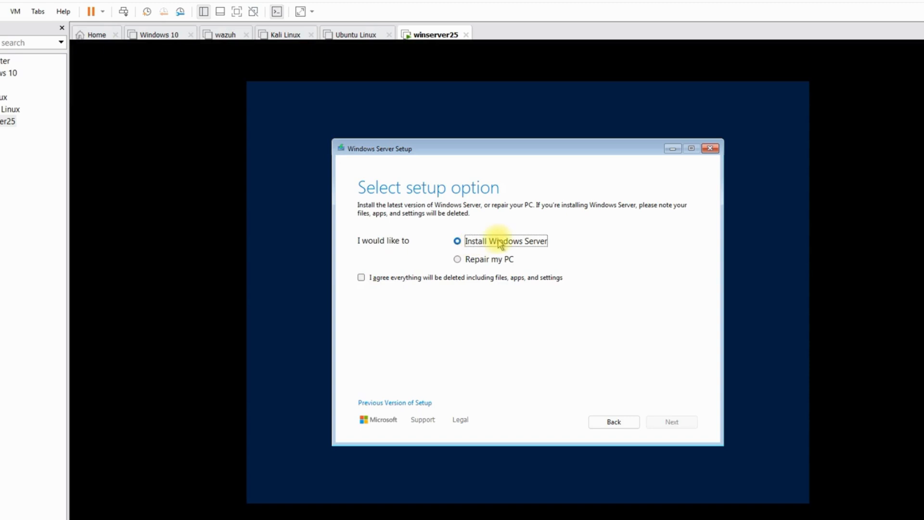
Step: Choose Install Windows Server, agree that everything will be deleted, and continue
left_click(362, 280)
left_click(361, 279)
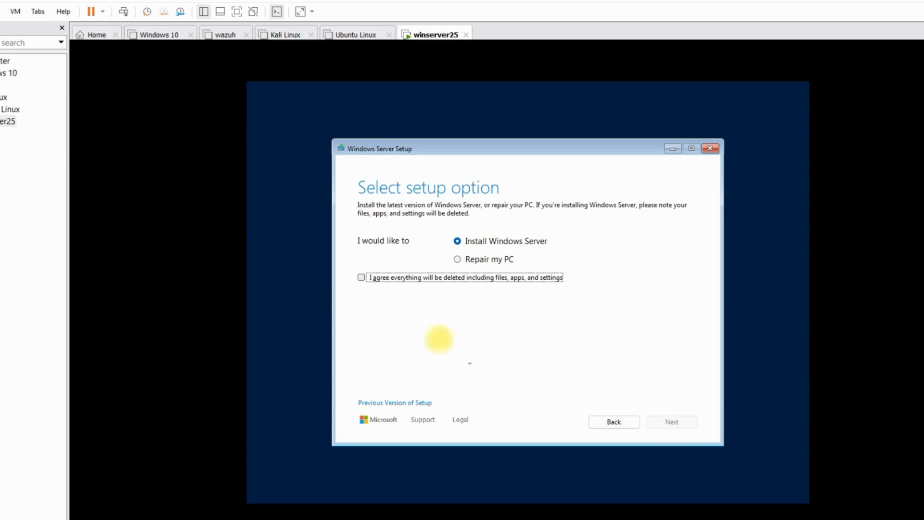
left_click(361, 280)
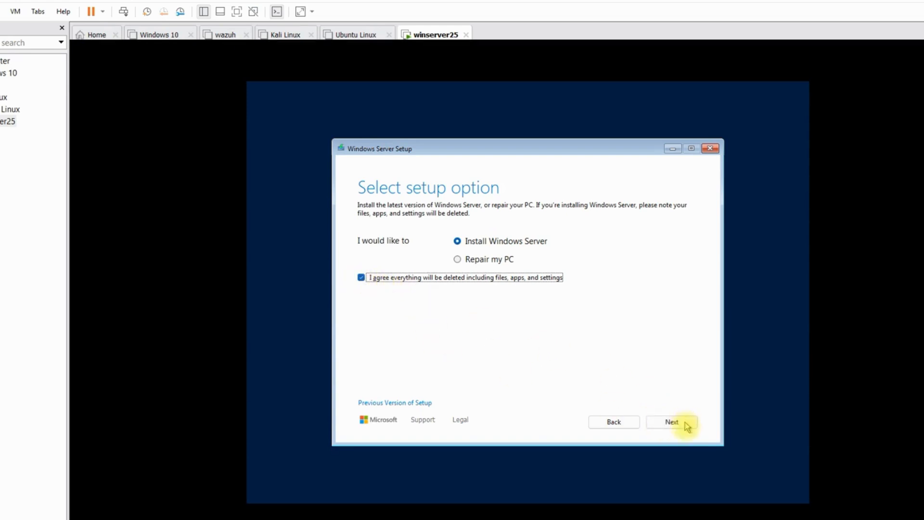
left_click(681, 426)
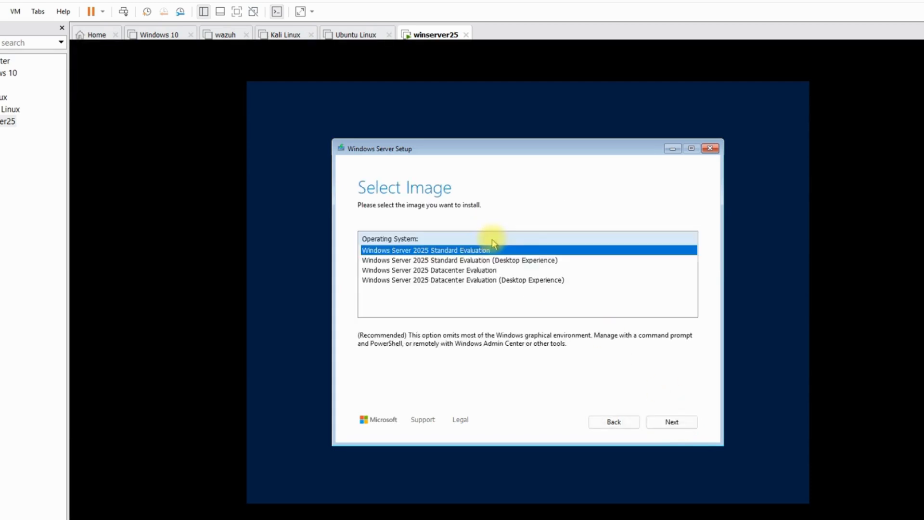
Step: Select Windows Server 2025 Standard Evaluation (Desktop Experience) and accept the license terms
left_click(433, 261)
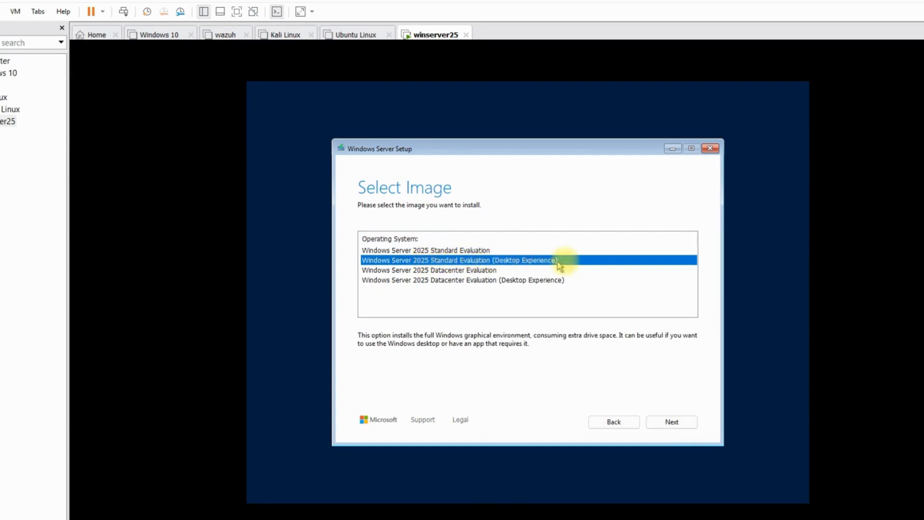
left_click(680, 426)
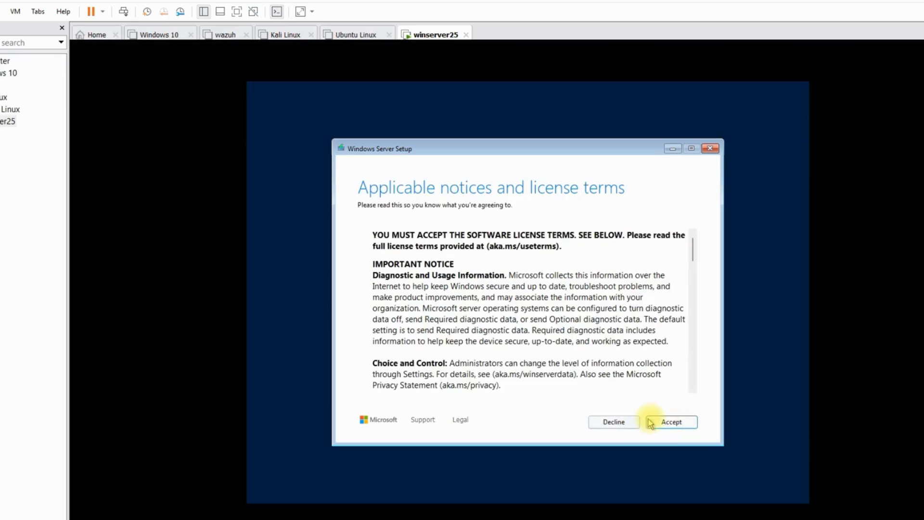
left_click(678, 424)
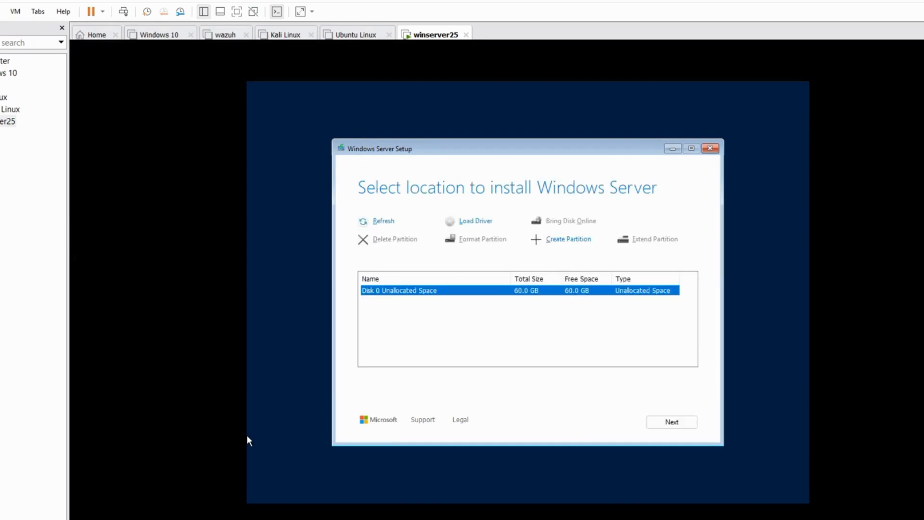
Step: Install Windows Server onto the Disk 0 unallocated space and start the installation
left_click(660, 423)
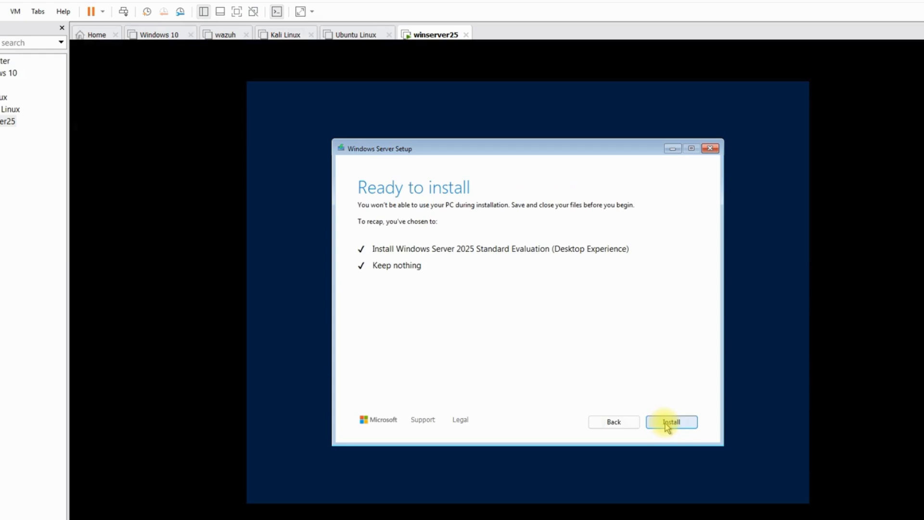
left_click(666, 425)
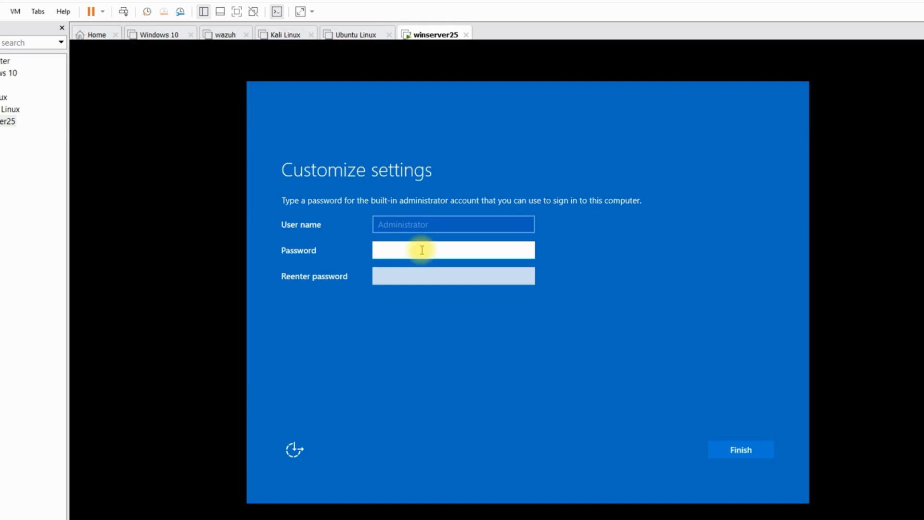
Step: Enter and confirm the built-in Administrator account password, then finish the settings
type("P@")
type("•••••")
key("Tab")
type("P")
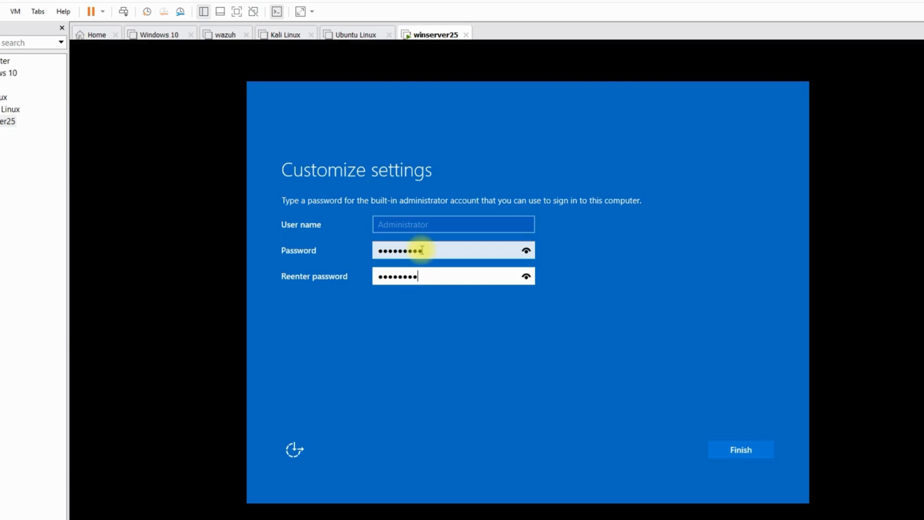
left_click(745, 452)
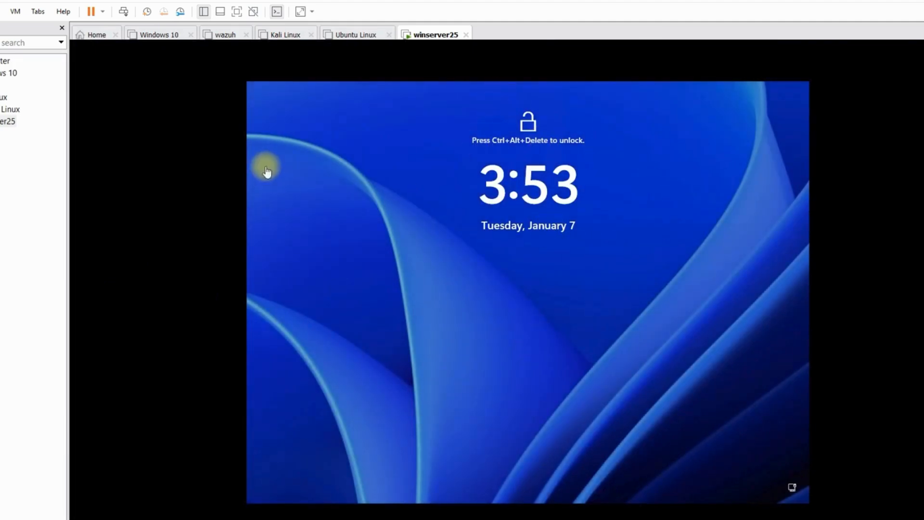
Step: Send the unlock key combination to the VM and sign in as Administrator with the account password
left_click(124, 13)
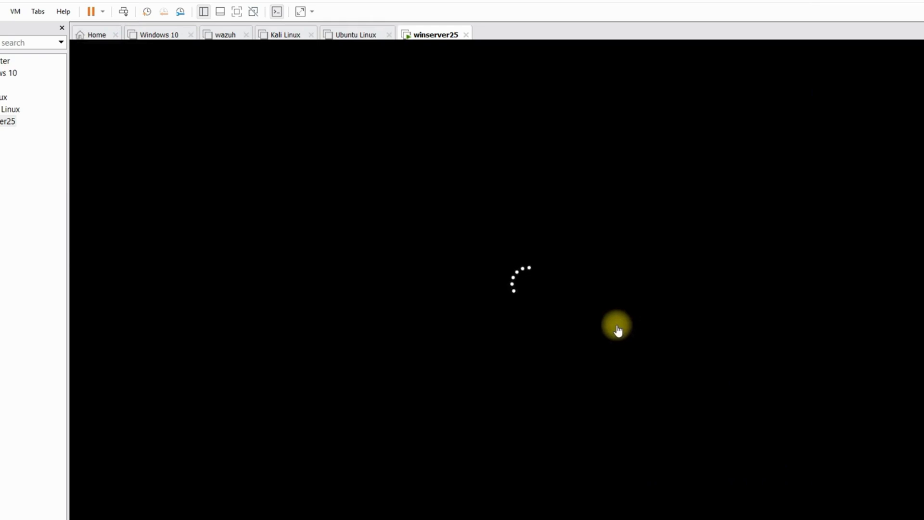
type("•")
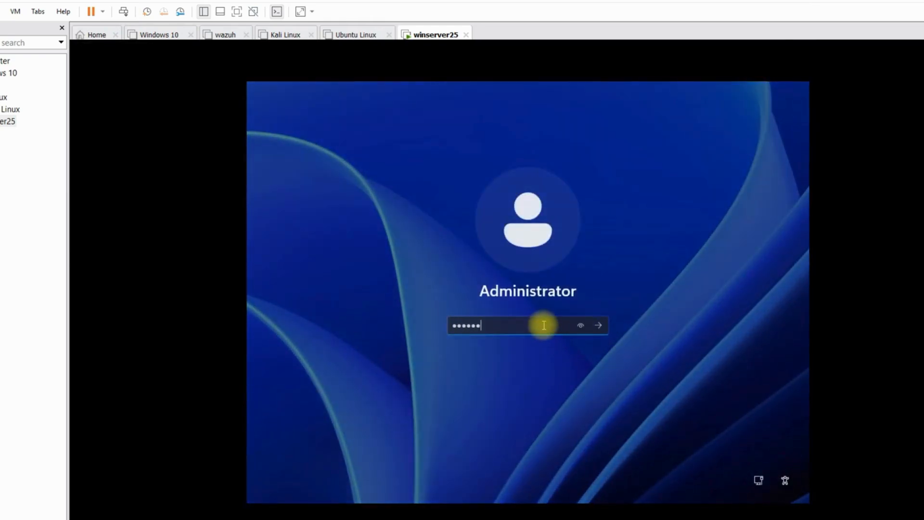
type("••••••••")
key("Return")
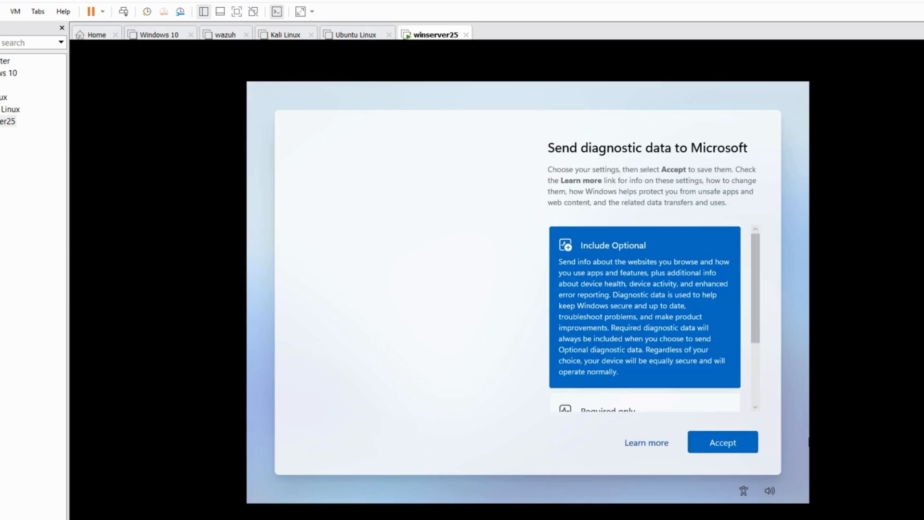
Step: Accept the diagnostic data settings and dismiss the Windows Admin Center pop-up in Server Manager
left_click(729, 450)
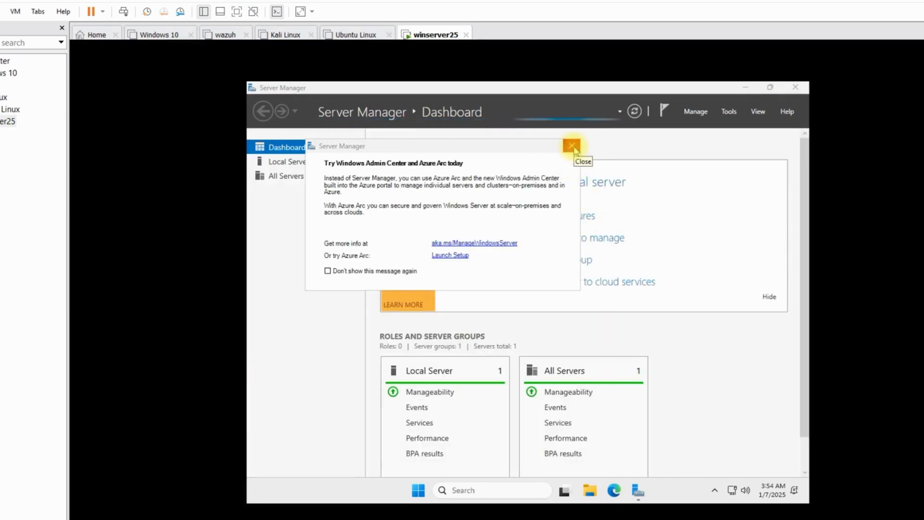
left_click(572, 146)
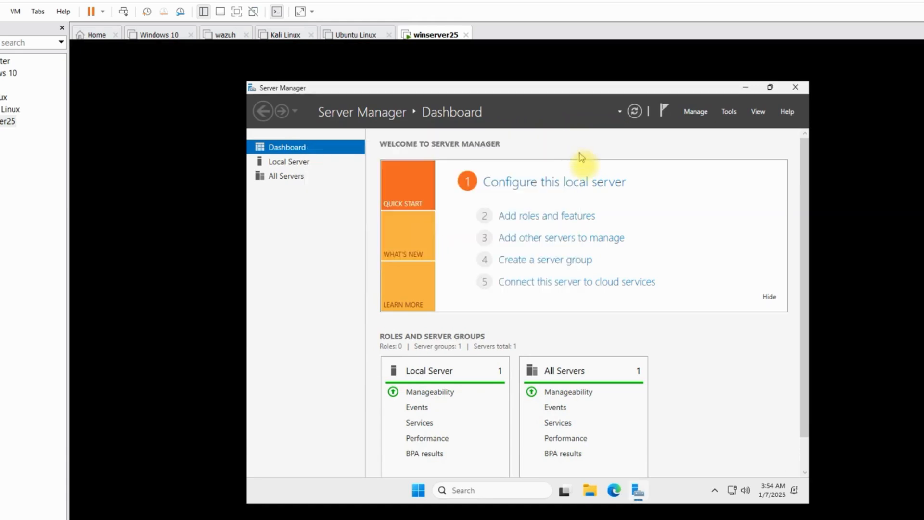